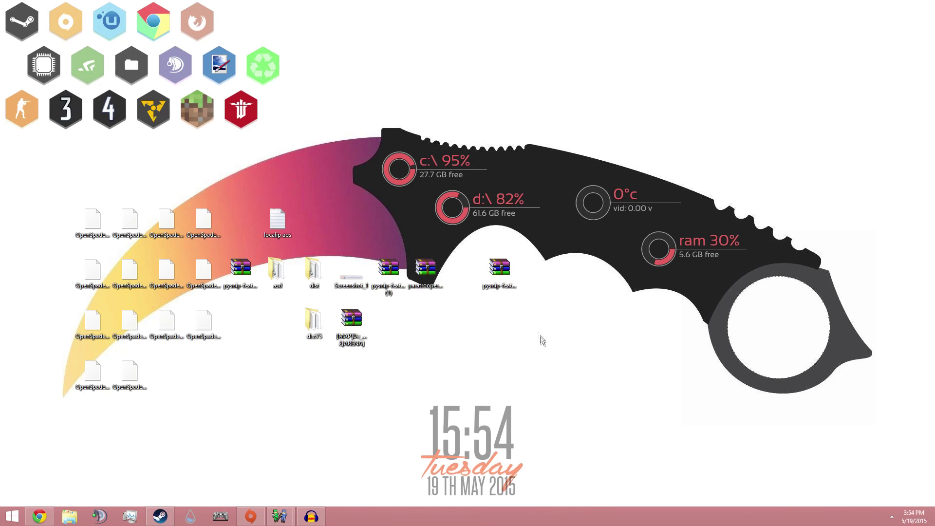
- Arrange the pysnip archive and other icons on the desktop
{"action": "left_click_drag", "start_coordinate": [507, 287], "coordinate": [470, 287]}
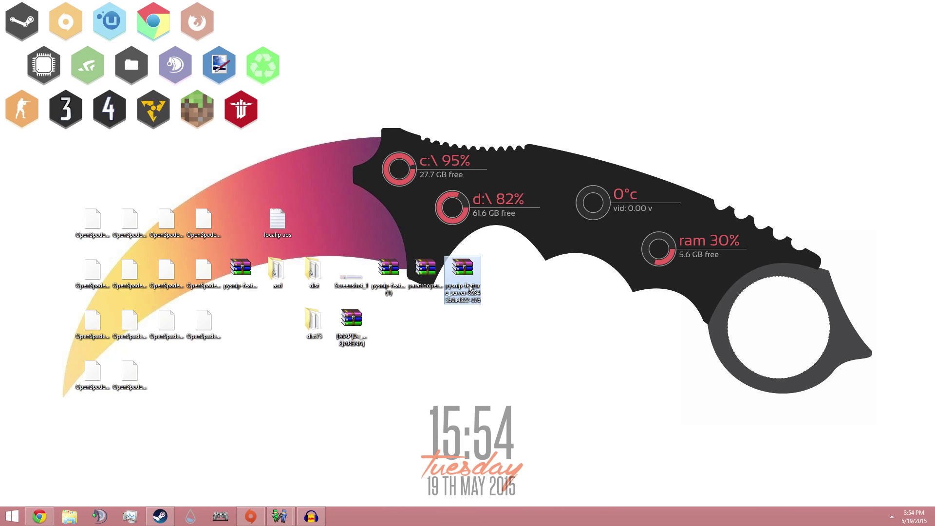
{"action": "left_click", "coordinate": [545, 293]}
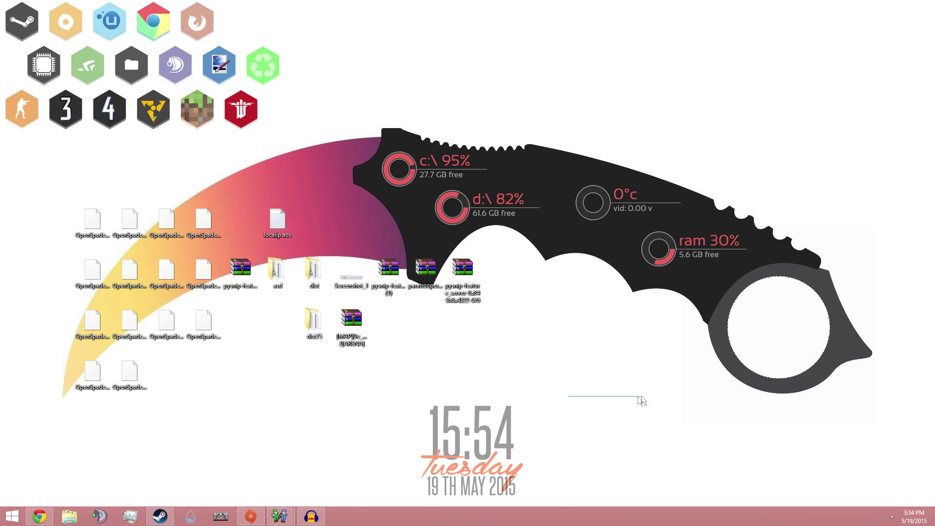
{"action": "left_click_drag", "start_coordinate": [642, 401], "coordinate": [466, 423]}
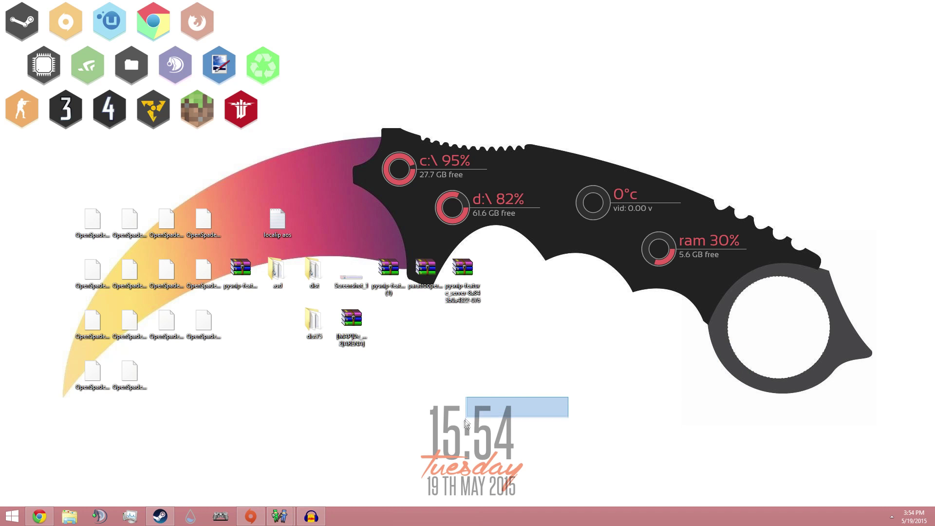
{"action": "mouse_move", "coordinate": [466, 423]}
{"action": "left_mouse_down"}
{"action": "mouse_move", "coordinate": [417, 502]}
{"action": "mouse_move", "coordinate": [526, 402]}
{"action": "left_mouse_up"}
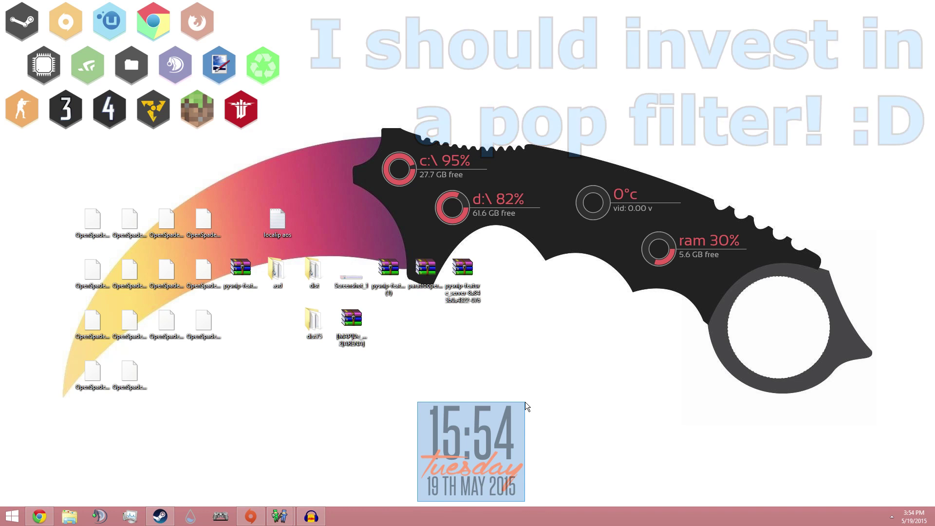
{"action": "mouse_move", "coordinate": [524, 404]}
{"action": "left_mouse_down"}
{"action": "mouse_move", "coordinate": [433, 503]}
{"action": "mouse_move", "coordinate": [418, 503]}
{"action": "left_mouse_up"}
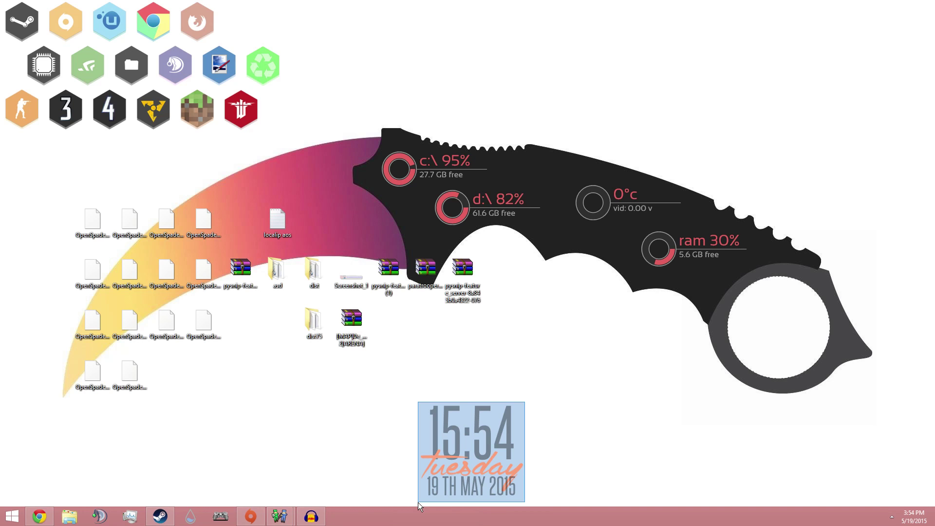
{"action": "left_click_drag", "start_coordinate": [418, 502], "coordinate": [419, 499]}
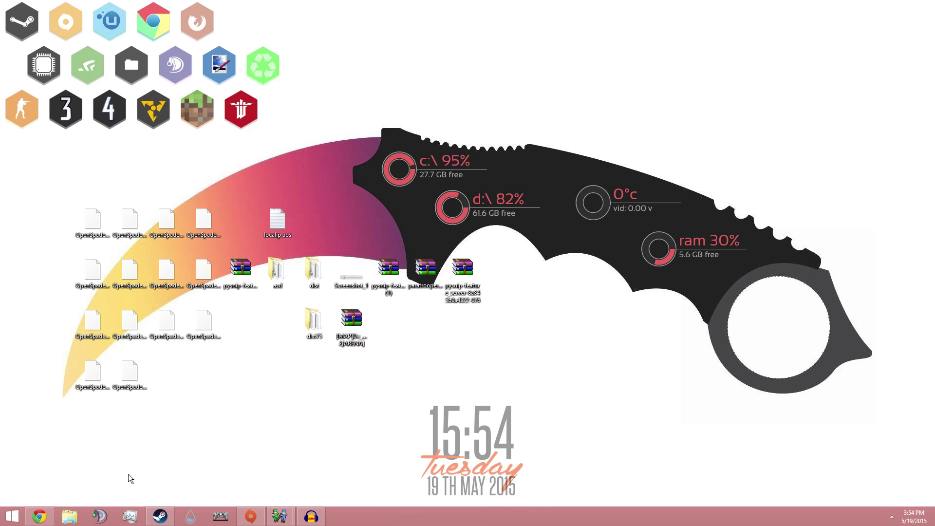
{"action": "mouse_move", "coordinate": [40, 516]}
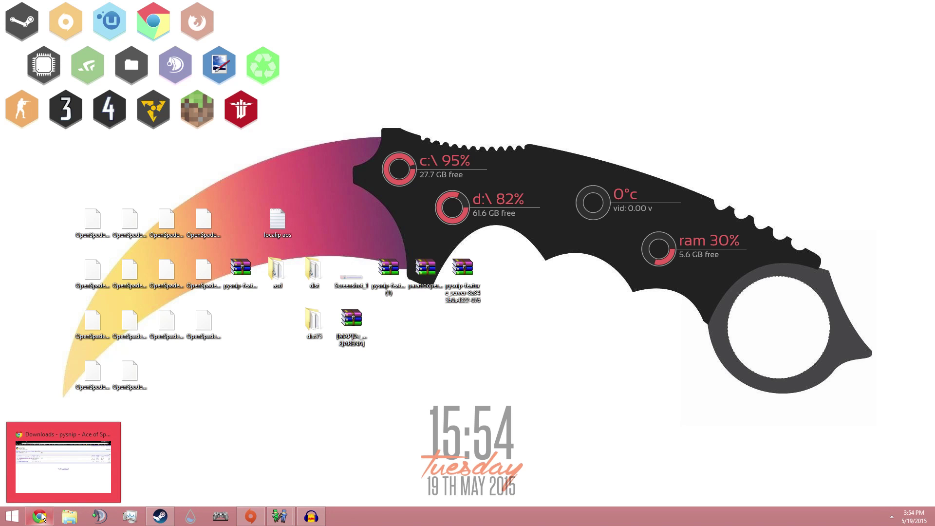
- Download the PySnip Feature Server 0.75 zip from the Google Code downloads page
{"action": "left_click", "coordinate": [41, 517]}
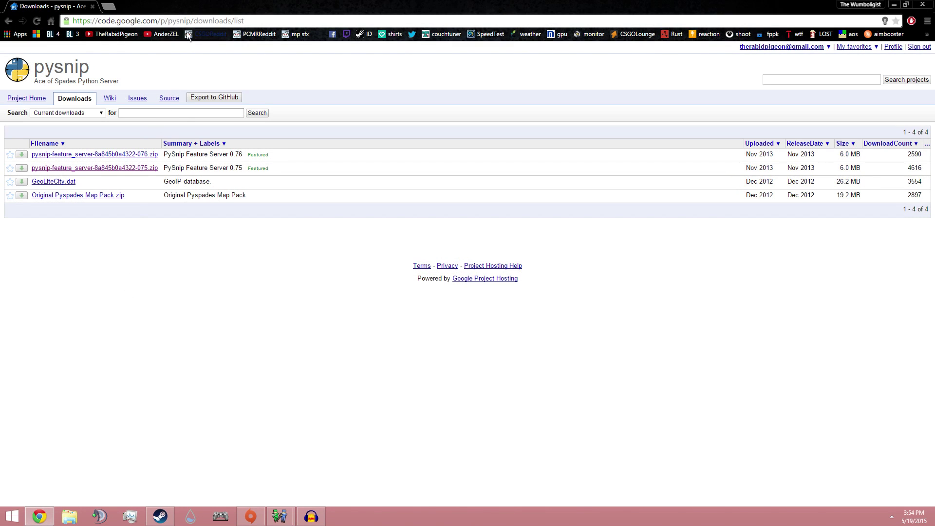
{"action": "left_click", "coordinate": [123, 20]}
{"action": "left_click", "coordinate": [85, 294]}
{"action": "mouse_move", "coordinate": [126, 225]}
{"action": "left_mouse_down"}
{"action": "mouse_move", "coordinate": [146, 173]}
{"action": "mouse_move", "coordinate": [79, 251]}
{"action": "left_mouse_up"}
{"action": "left_click", "coordinate": [150, 171]}
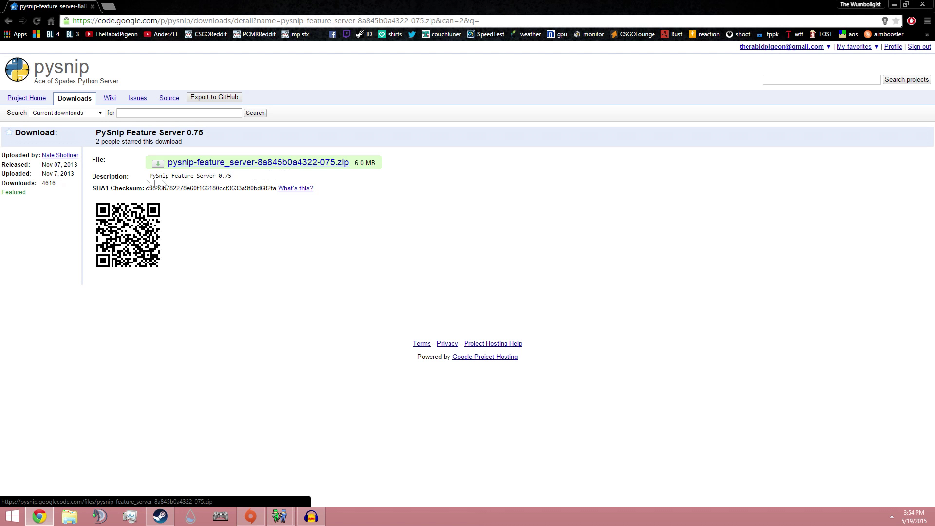
{"action": "left_click", "coordinate": [251, 163]}
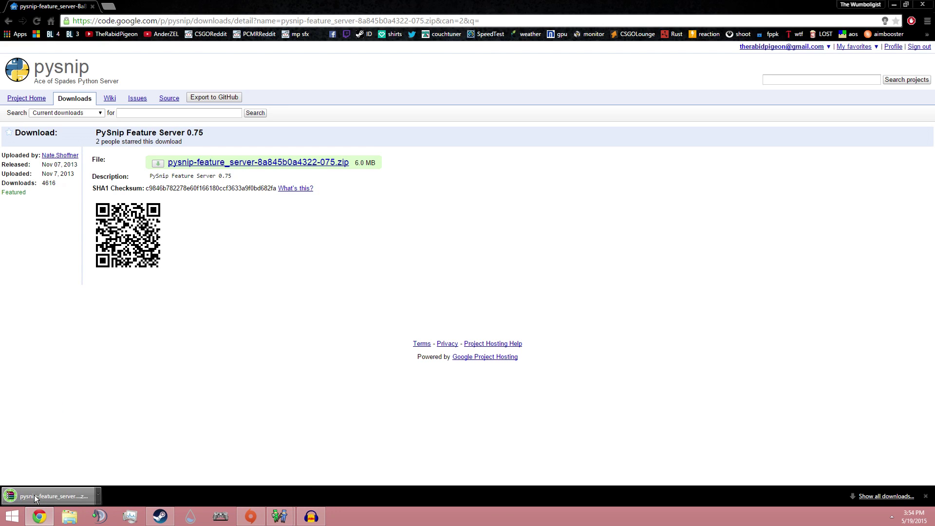
- Extract the zip's dist folder to the desktop and open it
{"action": "key", "text": "super+d"}
{"action": "left_click_drag", "start_coordinate": [462, 271], "coordinate": [606, 284]}
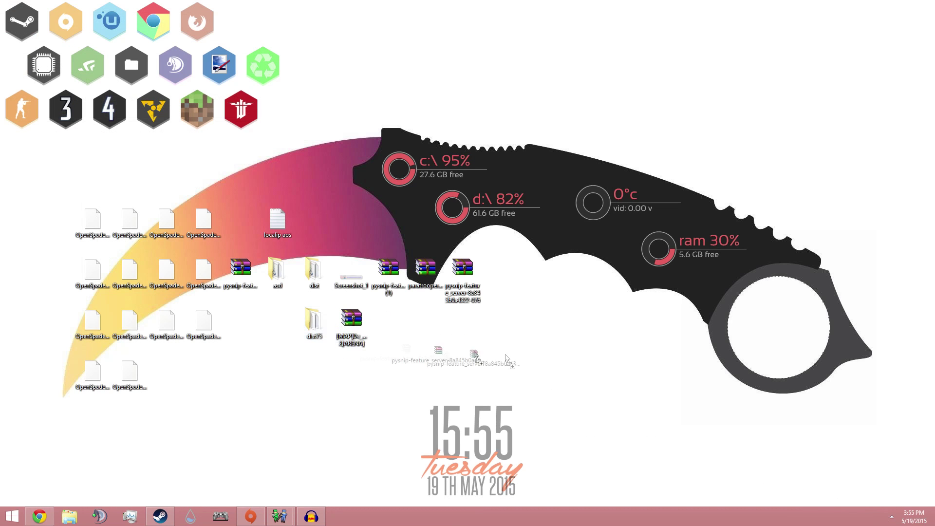
{"action": "double_click", "coordinate": [607, 284]}
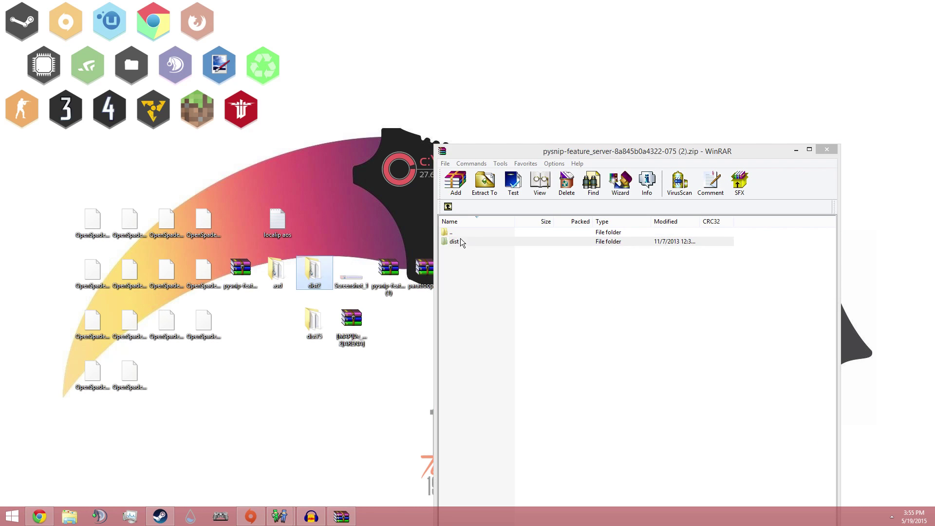
{"action": "left_click_drag", "start_coordinate": [460, 240], "coordinate": [560, 94]}
{"action": "left_click", "coordinate": [827, 150]}
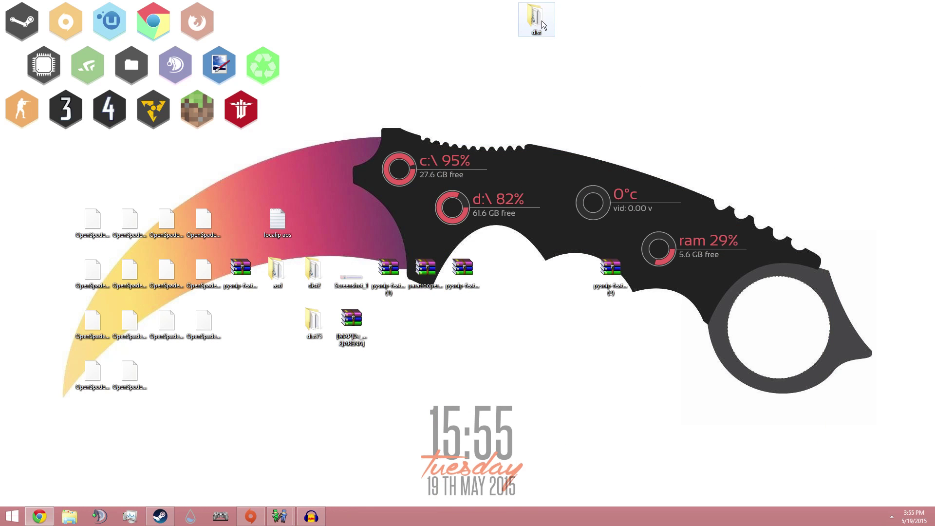
{"action": "left_click_drag", "start_coordinate": [536, 20], "coordinate": [606, 336]}
{"action": "double_click", "coordinate": [606, 334]}
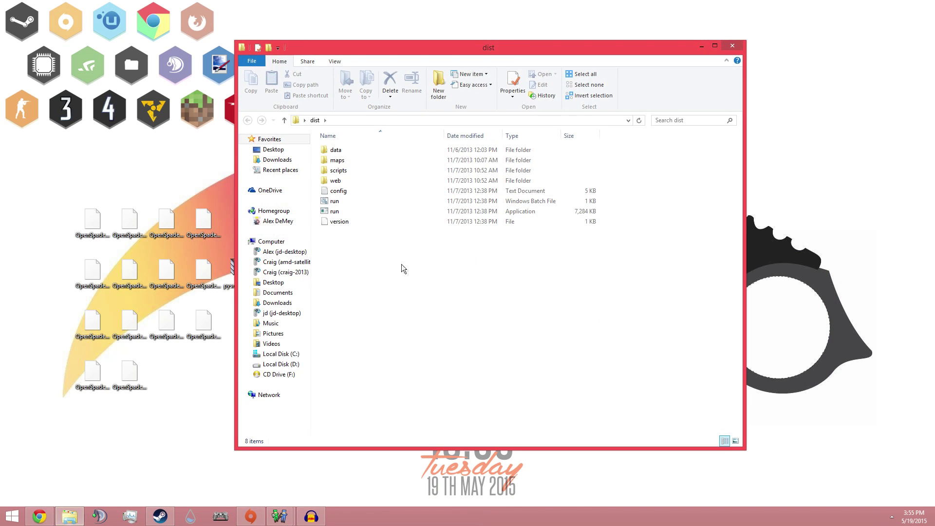
- Open config.txt from the dist folder for editing via its context menu
{"action": "left_click_drag", "start_coordinate": [427, 303], "coordinate": [370, 128]}
{"action": "left_click", "coordinate": [473, 301]}
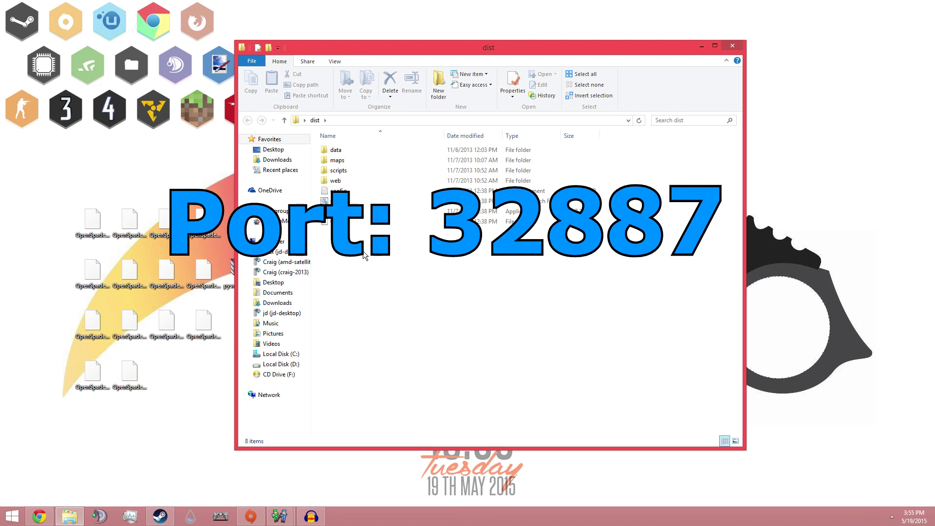
{"action": "left_click", "coordinate": [340, 191]}
{"action": "right_click", "coordinate": [344, 192]}
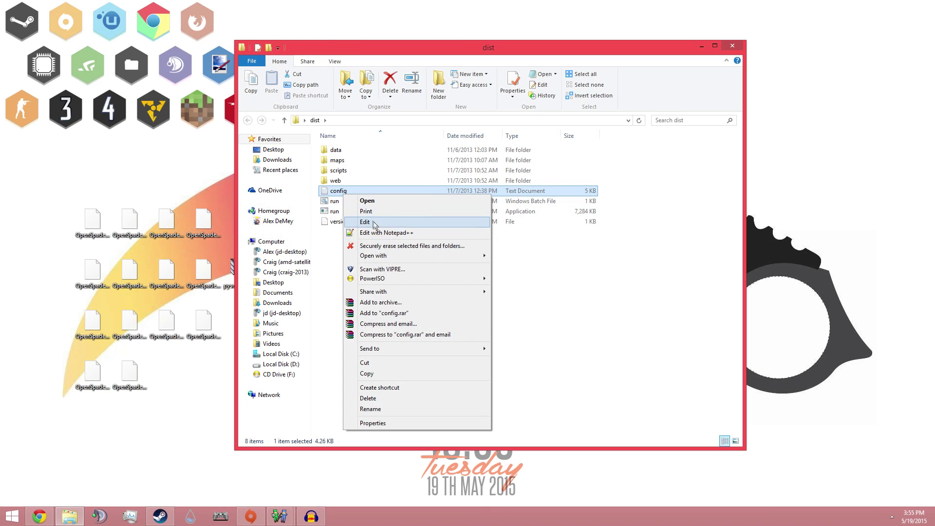
{"action": "left_click", "coordinate": [374, 223]}
{"action": "scroll", "coordinate": [132, 335], "scroll_direction": "down", "scroll_amount": 1}
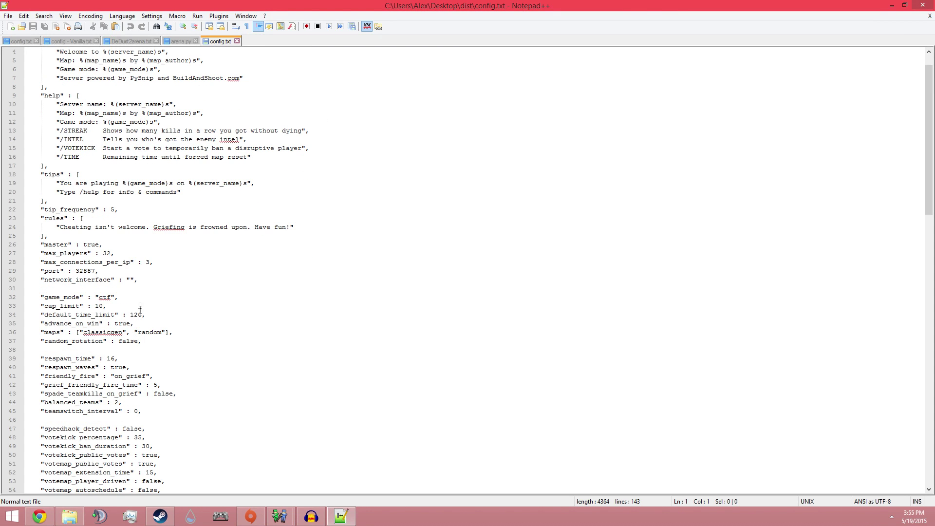
{"action": "scroll", "coordinate": [144, 245], "scroll_direction": "down", "scroll_amount": 2}
- Select the port value 32887 on line 29 of config.txt
{"action": "left_click_drag", "start_coordinate": [109, 219], "coordinate": [81, 218]}
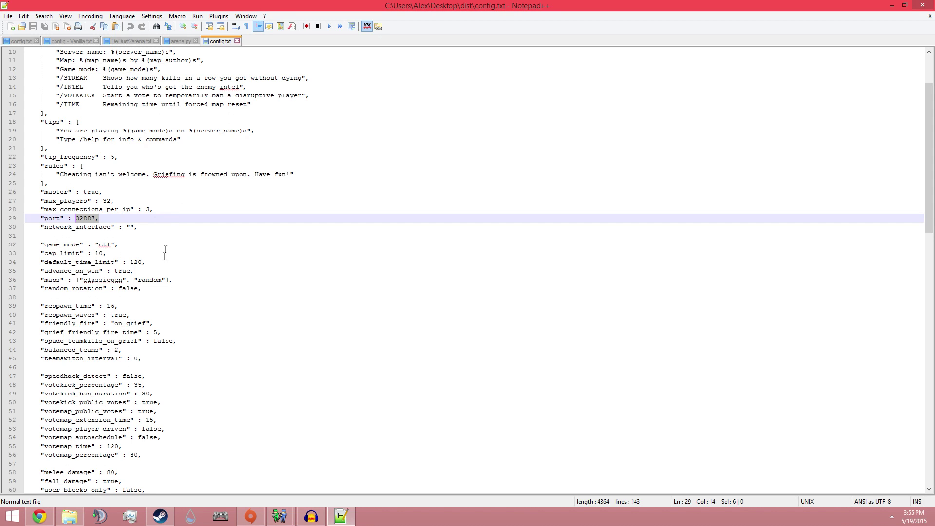
{"action": "scroll", "coordinate": [165, 253], "scroll_direction": "up", "scroll_amount": 3}
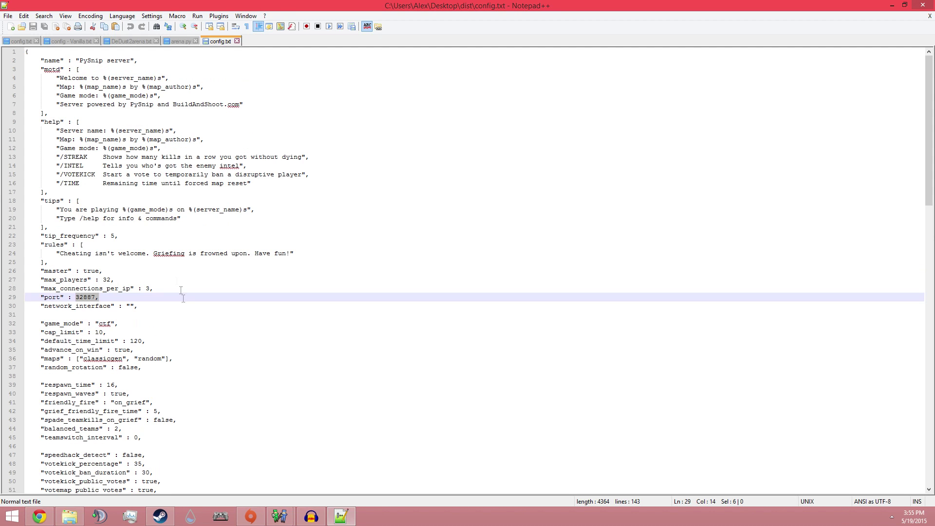
- Select the server name 'PySnip server' and undo an accidental text move
{"action": "left_click", "coordinate": [79, 60]}
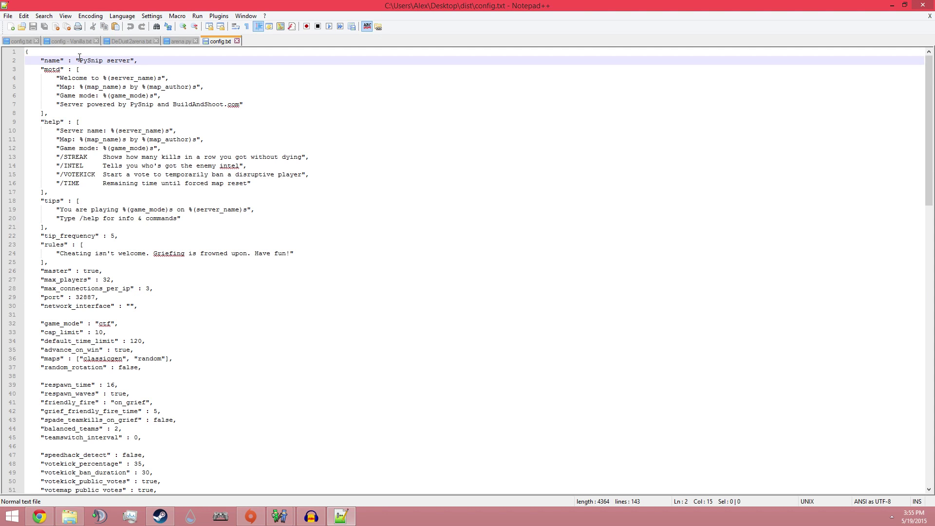
{"action": "left_click_drag", "start_coordinate": [79, 60], "coordinate": [145, 62]}
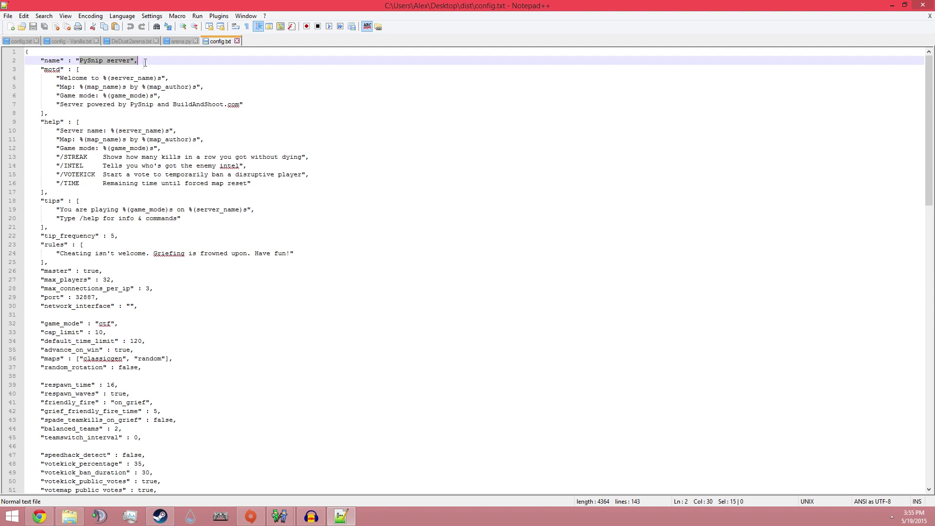
{"action": "mouse_move", "coordinate": [73, 78]}
{"action": "left_mouse_down"}
{"action": "mouse_move", "coordinate": [138, 86]}
{"action": "mouse_move", "coordinate": [176, 130]}
{"action": "left_mouse_up"}
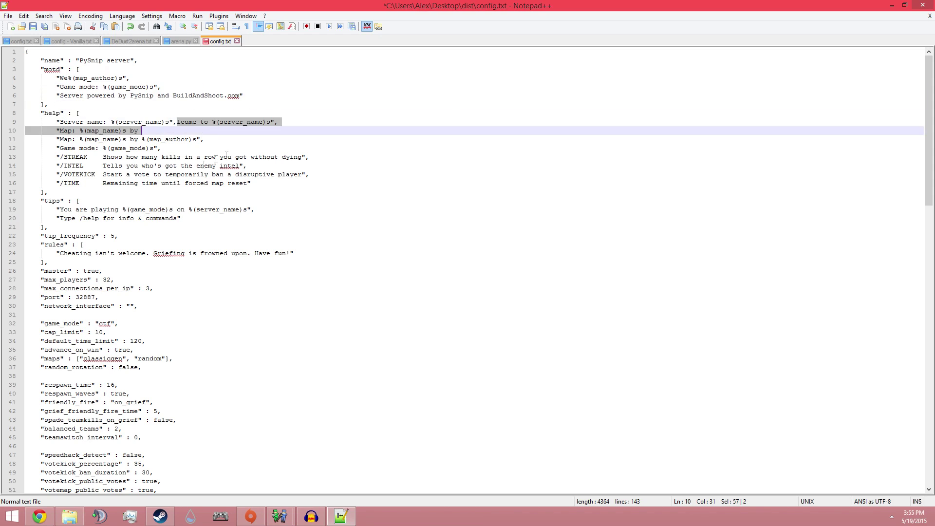
{"action": "key", "text": "ctrl+z"}
- Review the max_players, port 32887 and empty network_interface settings
{"action": "left_click", "coordinate": [252, 191]}
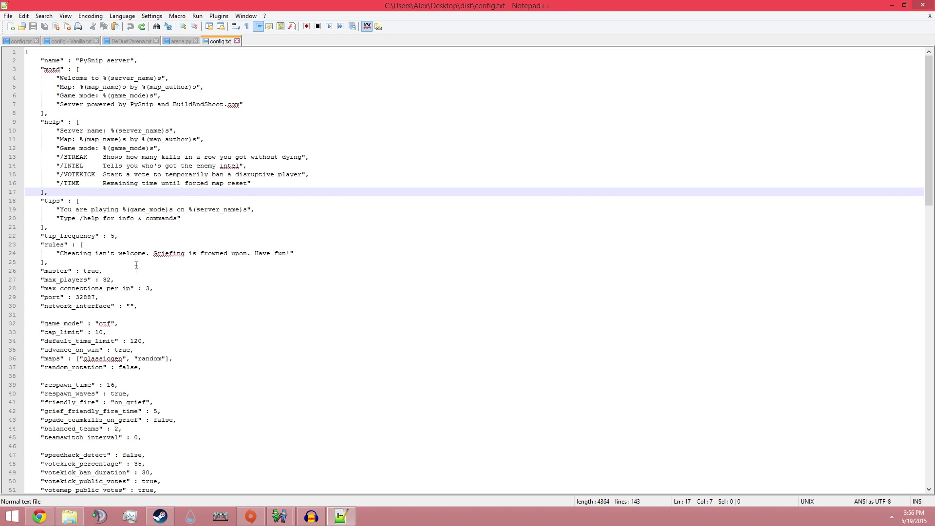
{"action": "left_click_drag", "start_coordinate": [136, 255], "coordinate": [294, 256]}
{"action": "left_click", "coordinate": [100, 307]}
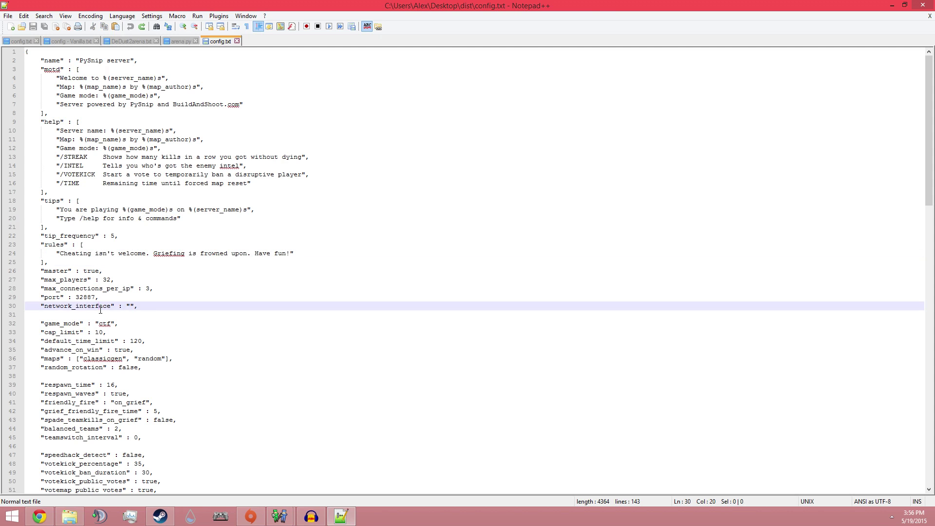
{"action": "left_click", "coordinate": [110, 279]}
{"action": "left_click_drag", "start_coordinate": [76, 297], "coordinate": [140, 312]}
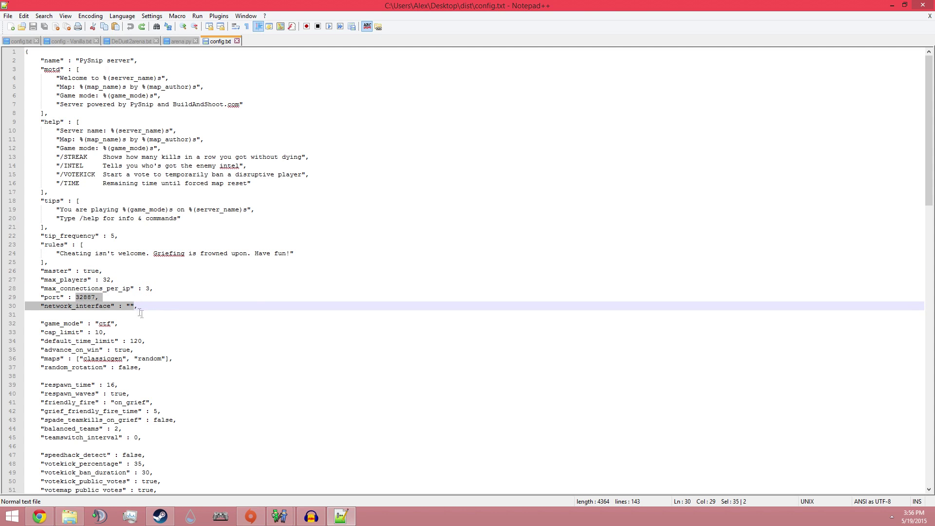
{"action": "left_click", "coordinate": [253, 298]}
{"action": "scroll", "coordinate": [249, 301], "scroll_direction": "down", "scroll_amount": 5}
{"action": "scroll", "coordinate": [247, 304], "scroll_direction": "up", "scroll_amount": 4}
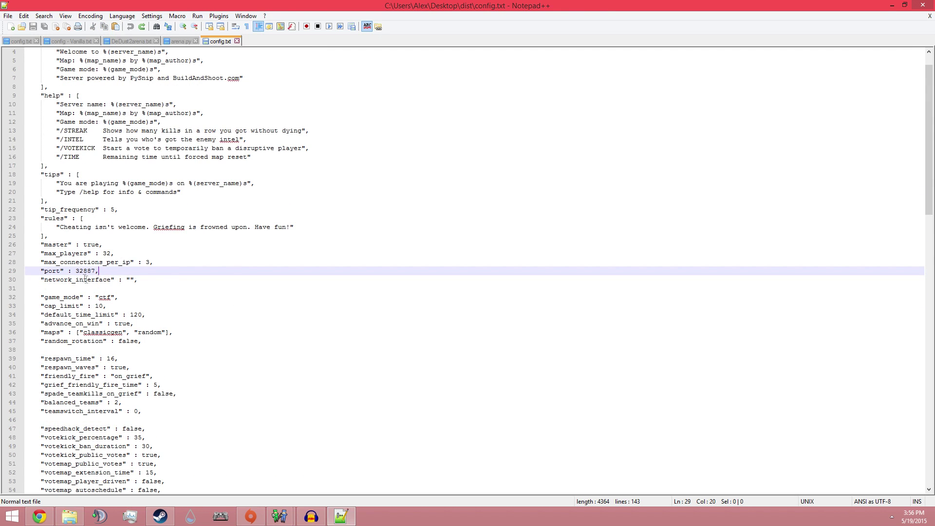
- Close config.txt, start the server with run.bat, and move its console aside
{"action": "left_click", "coordinate": [922, 10]}
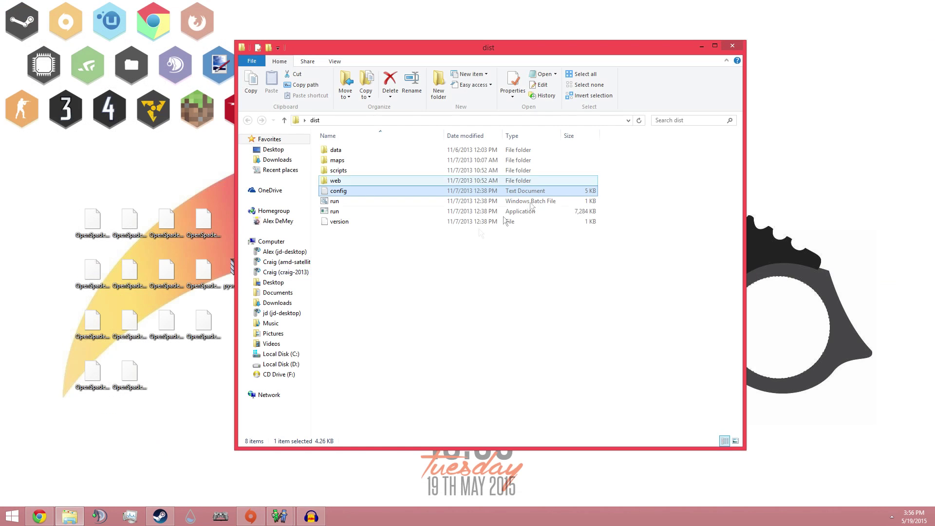
{"action": "double_click", "coordinate": [346, 202]}
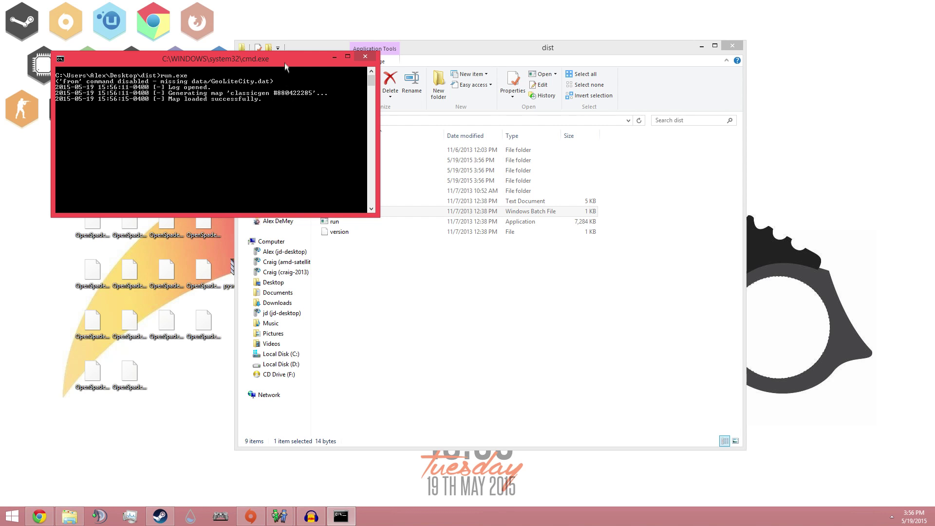
{"action": "mouse_move", "coordinate": [284, 63]}
{"action": "left_mouse_down"}
{"action": "mouse_move", "coordinate": [188, 176]}
{"action": "mouse_move", "coordinate": [185, 14]}
{"action": "left_mouse_up"}
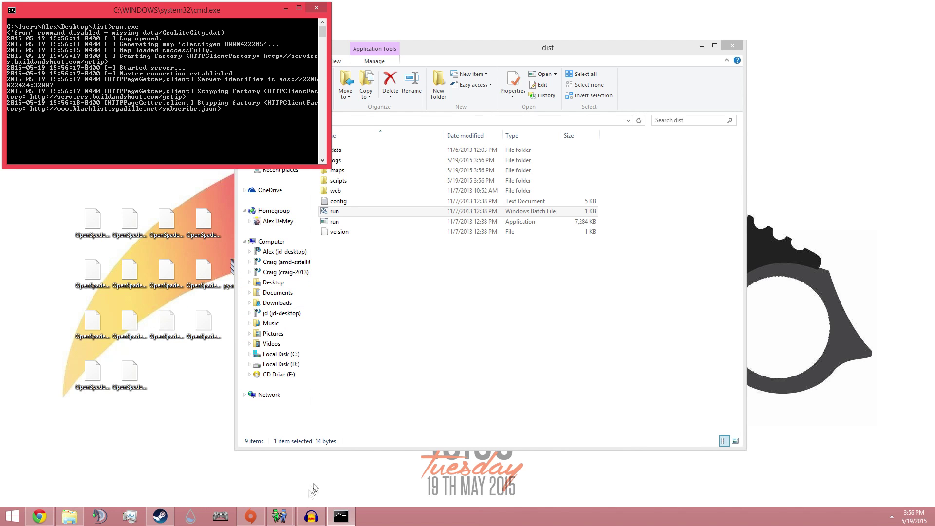
{"action": "mouse_move", "coordinate": [310, 517]}
{"action": "left_click", "coordinate": [342, 461]}
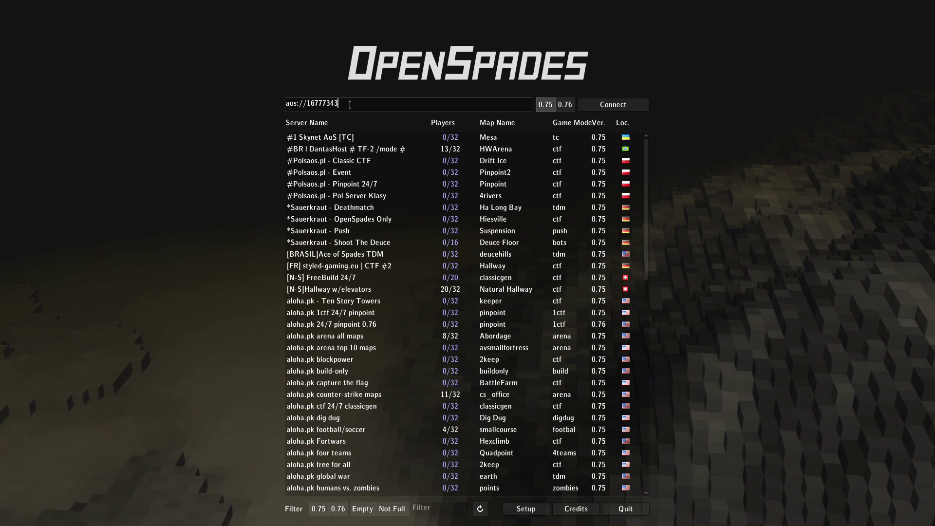
{"action": "scroll", "coordinate": [329, 328], "scroll_direction": "down", "scroll_amount": 5}
{"action": "scroll", "coordinate": [329, 334], "scroll_direction": "down", "scroll_amount": 5}
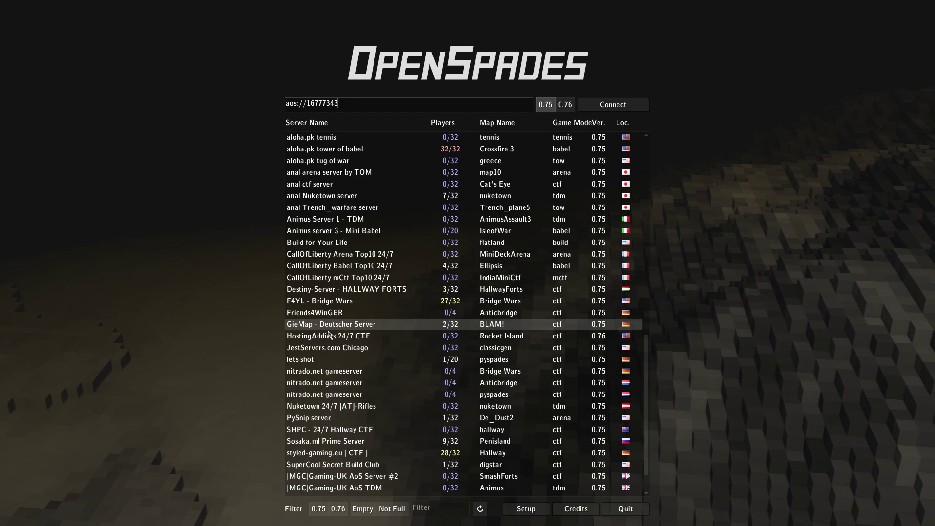
{"action": "left_click", "coordinate": [349, 421]}
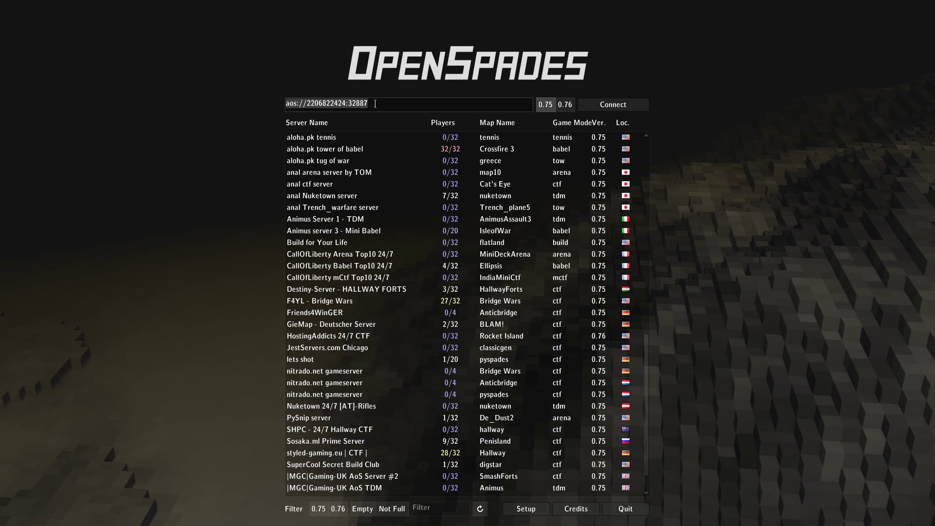
{"action": "key", "text": "alt+Tab"}
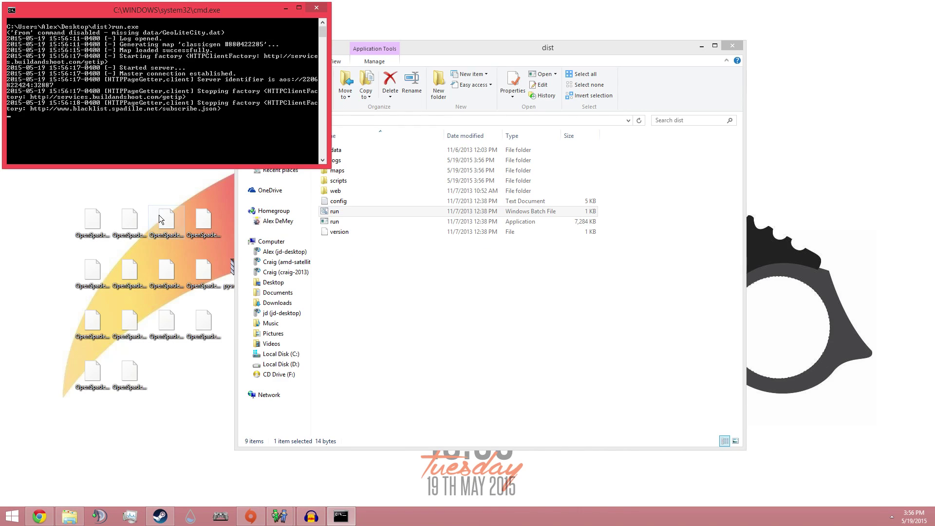
- Open the 'localip aos' note to retrieve aos://16777343, then close it
{"action": "left_click_drag", "start_coordinate": [237, 210], "coordinate": [322, 216]}
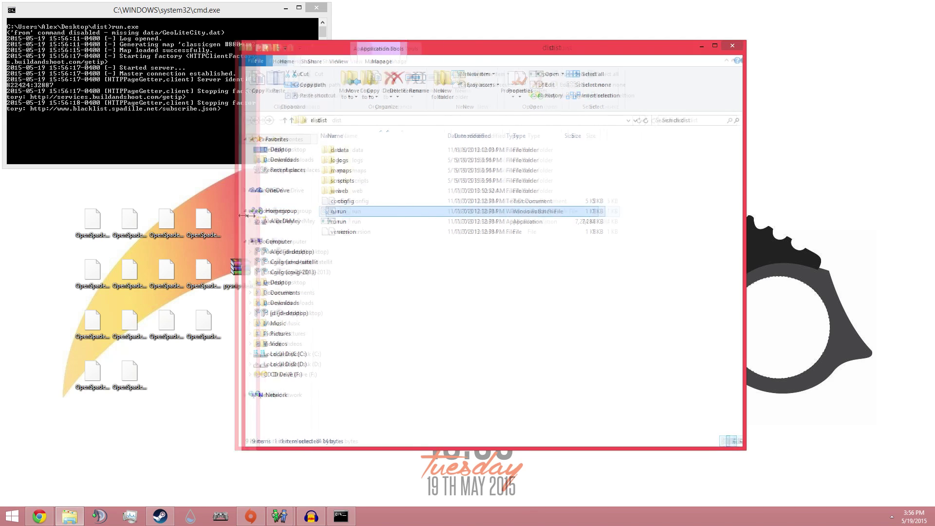
{"action": "double_click", "coordinate": [274, 228]}
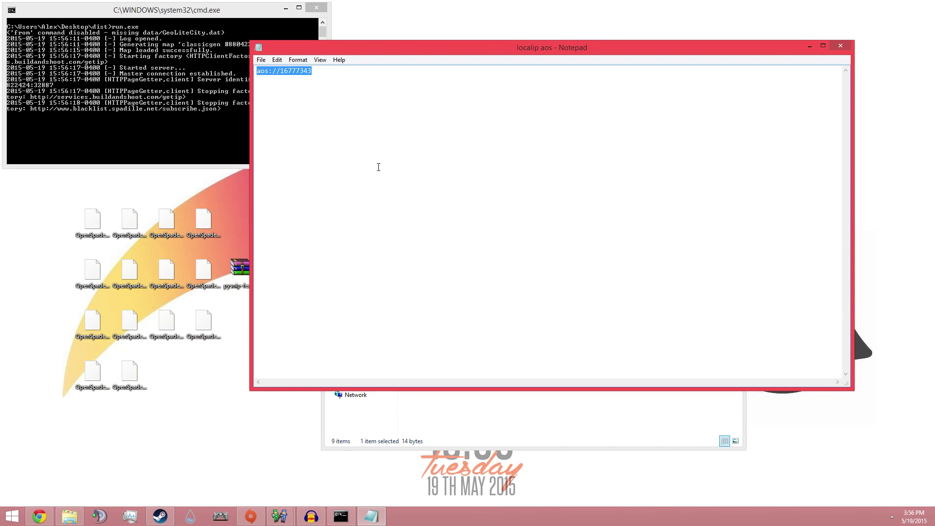
{"action": "left_click", "coordinate": [842, 47]}
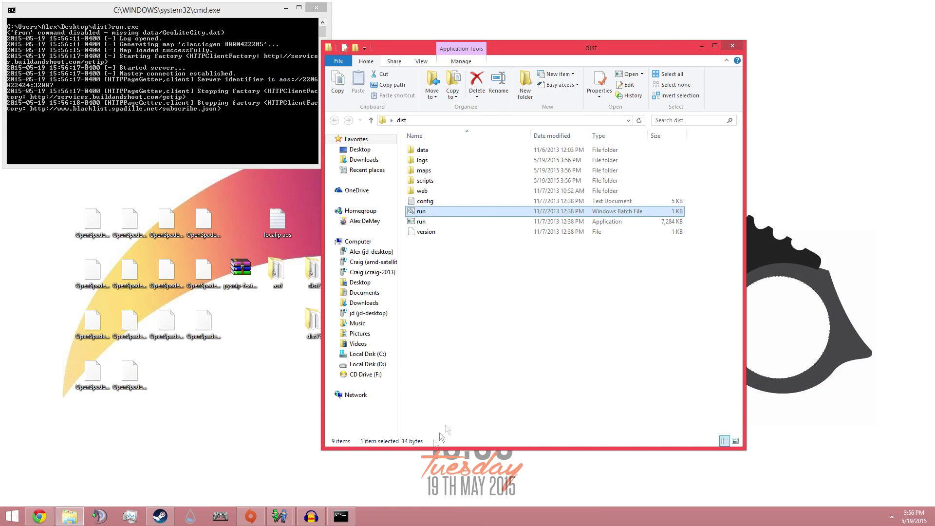
{"action": "left_click", "coordinate": [321, 517]}
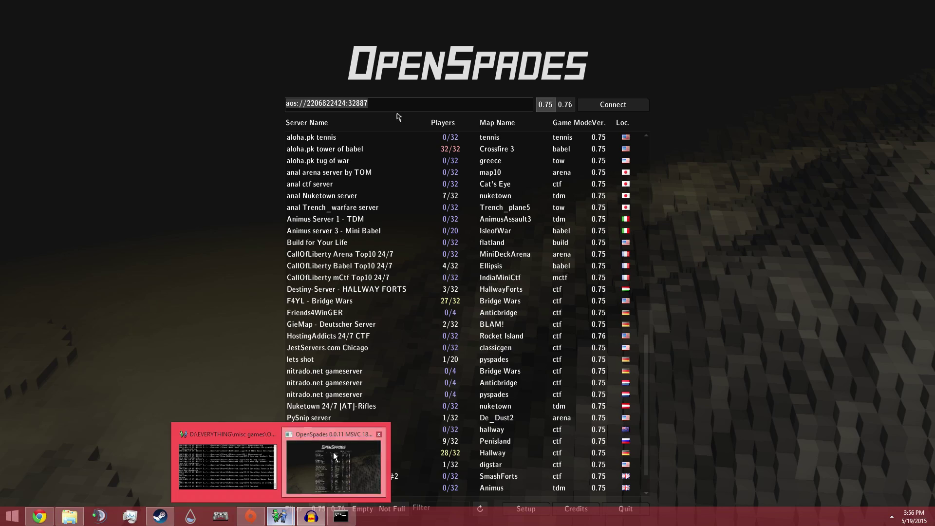
- Paste aos://16777343 into the OpenSpades address field to join the local server
{"action": "left_click", "coordinate": [334, 457]}
{"action": "type", "text": "aos://16777343"}
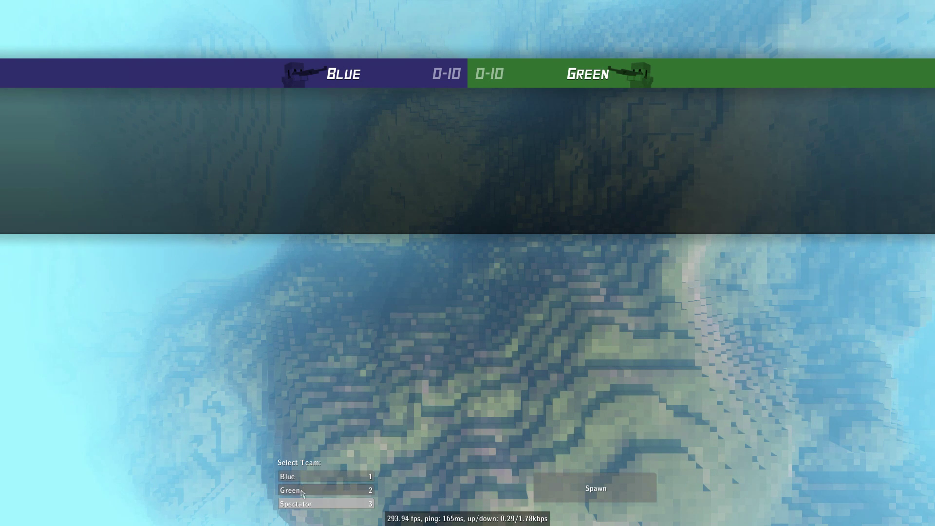
- Join the Green team, choose a weapon and spawn into the match
{"action": "left_click", "coordinate": [301, 491]}
{"action": "left_click", "coordinate": [438, 491]}
{"action": "left_click", "coordinate": [596, 489]}
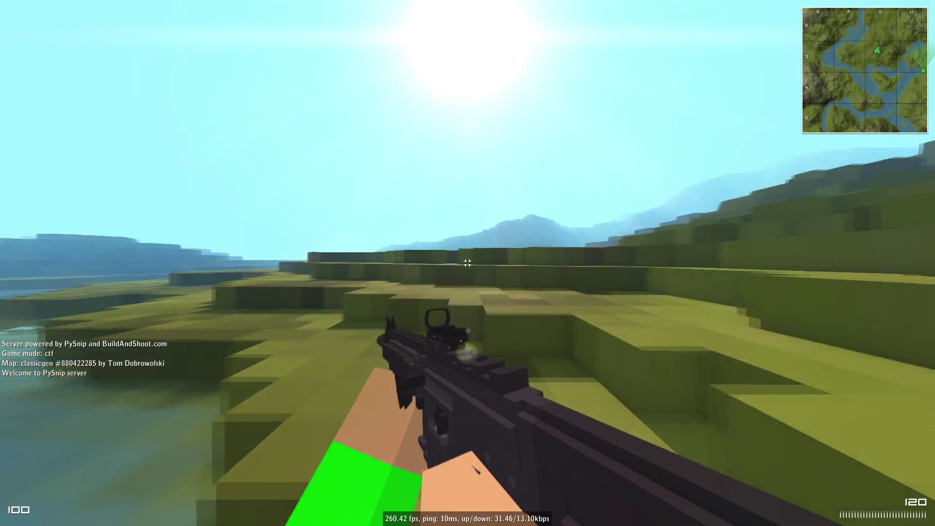
- Walk across the map to the river, firing once and reloading
{"action": "key", "text": "w"}
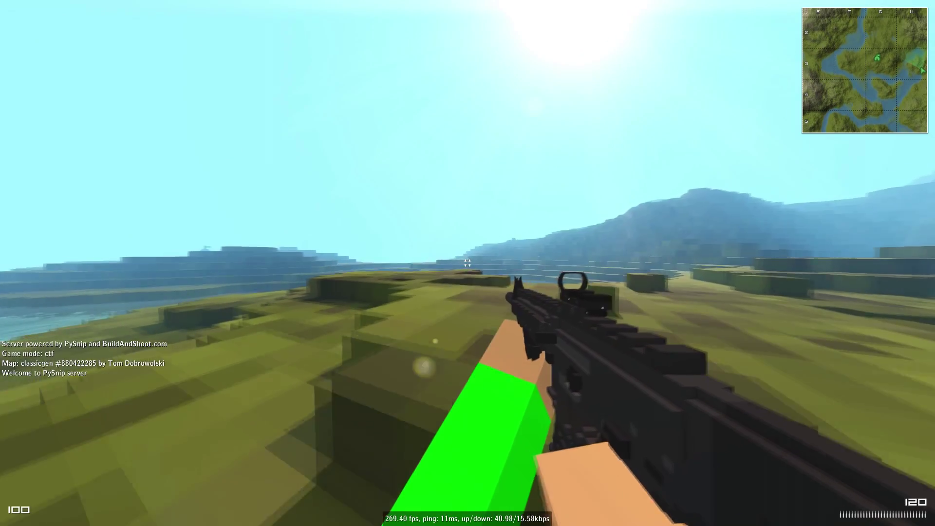
{"action": "key", "text": "w"}
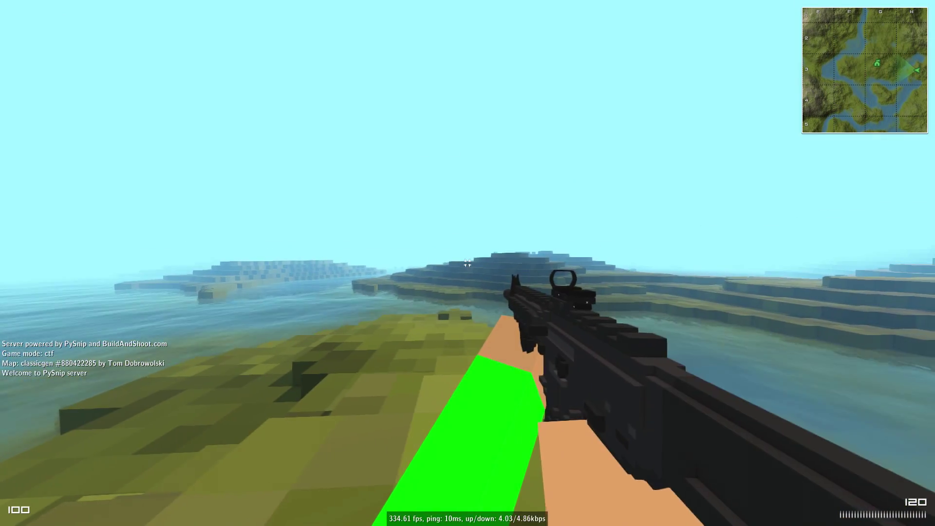
{"action": "key", "text": "w"}
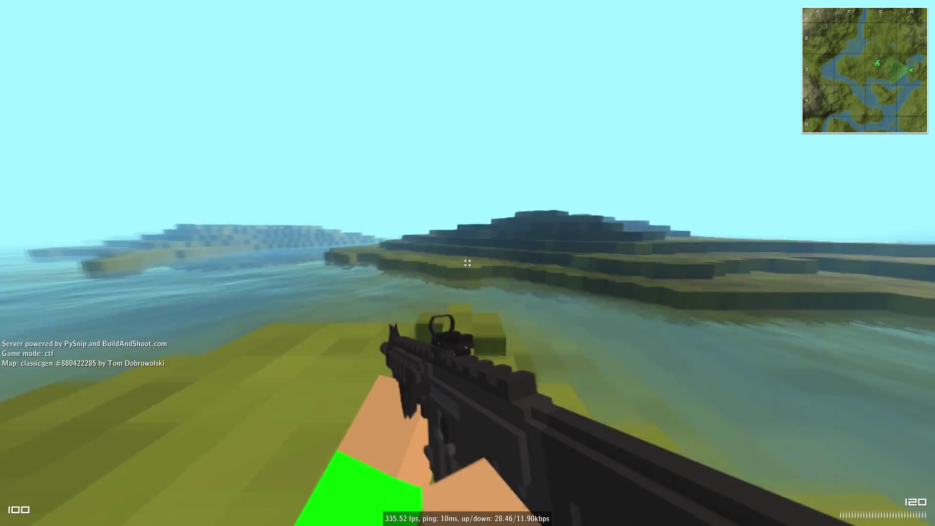
{"action": "key", "text": "w"}
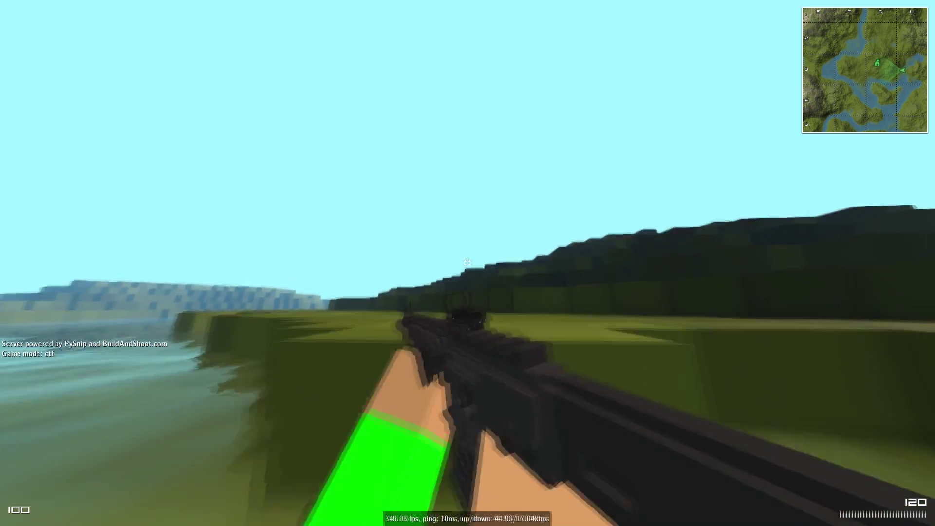
{"action": "key", "text": "w"}
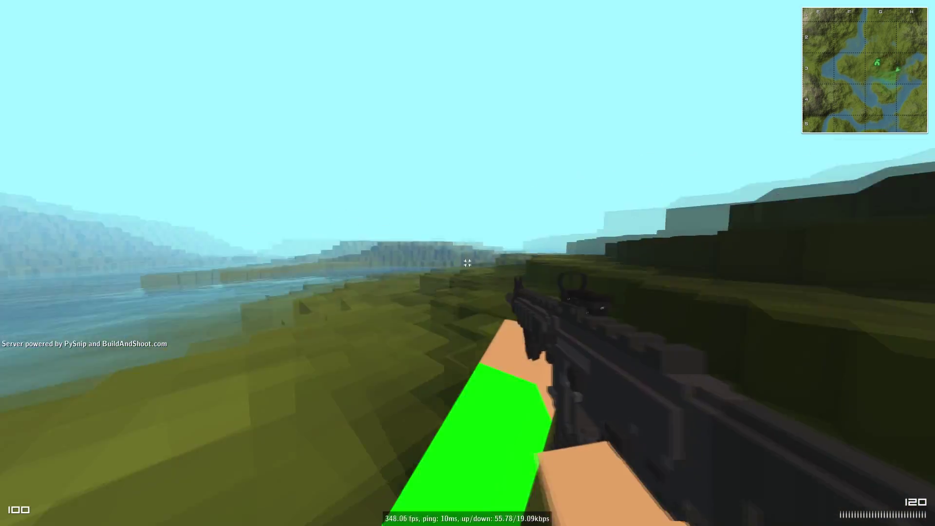
{"action": "left_click", "coordinate": [469, 263]}
{"action": "key", "text": "r"}
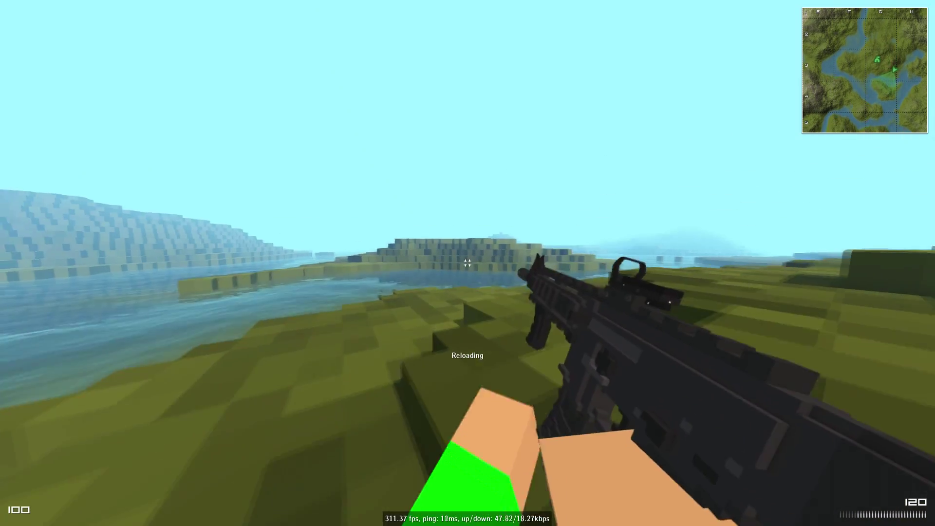
{"action": "key", "text": "w"}
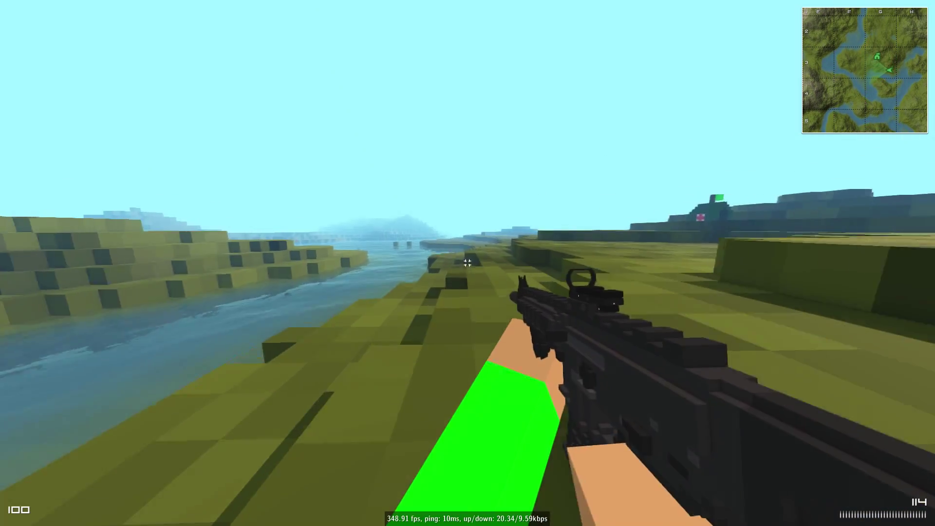
{"action": "key", "text": "w"}
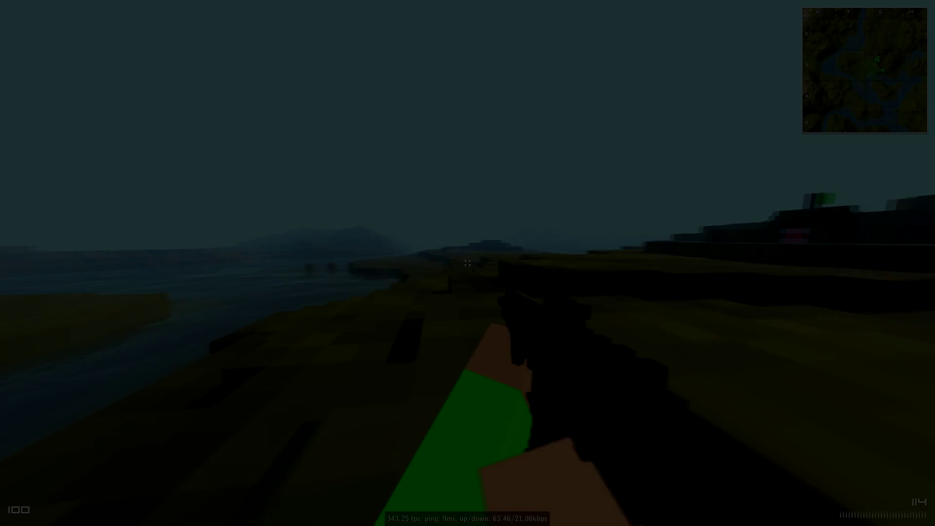